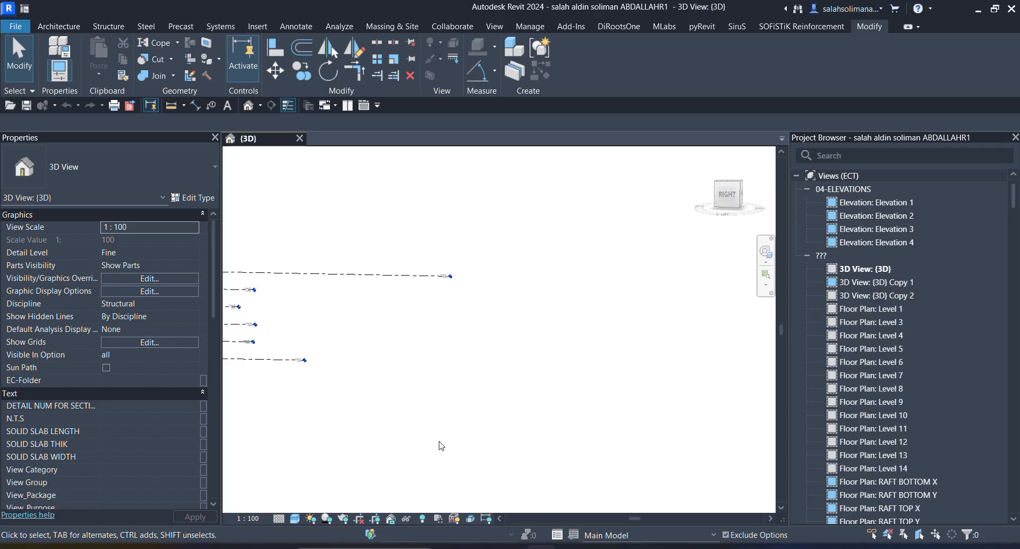
# Create an in-place model component in the Generic Models category and name it Generic Models 2
pyautogui.click(107, 27)
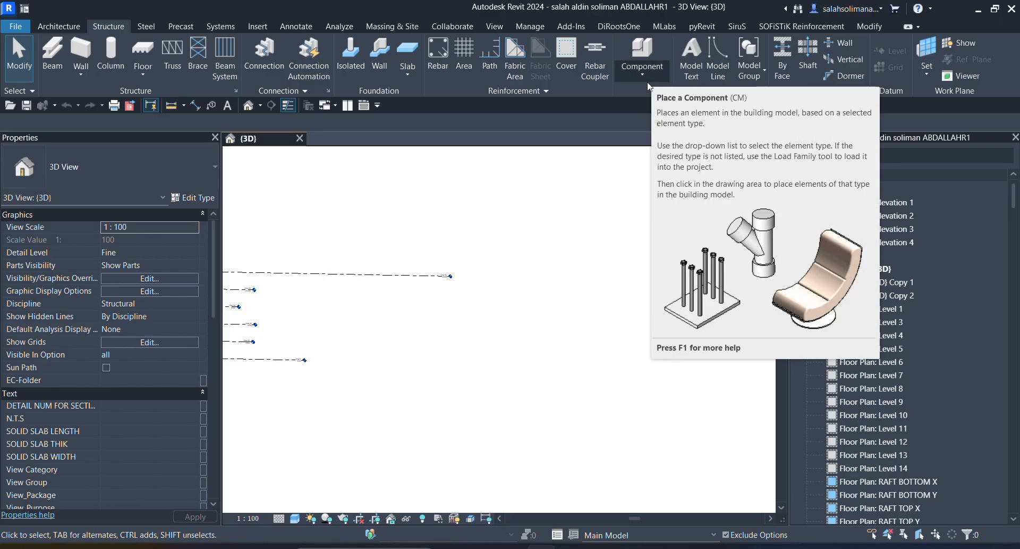
pyautogui.click(643, 78)
pyautogui.click(674, 129)
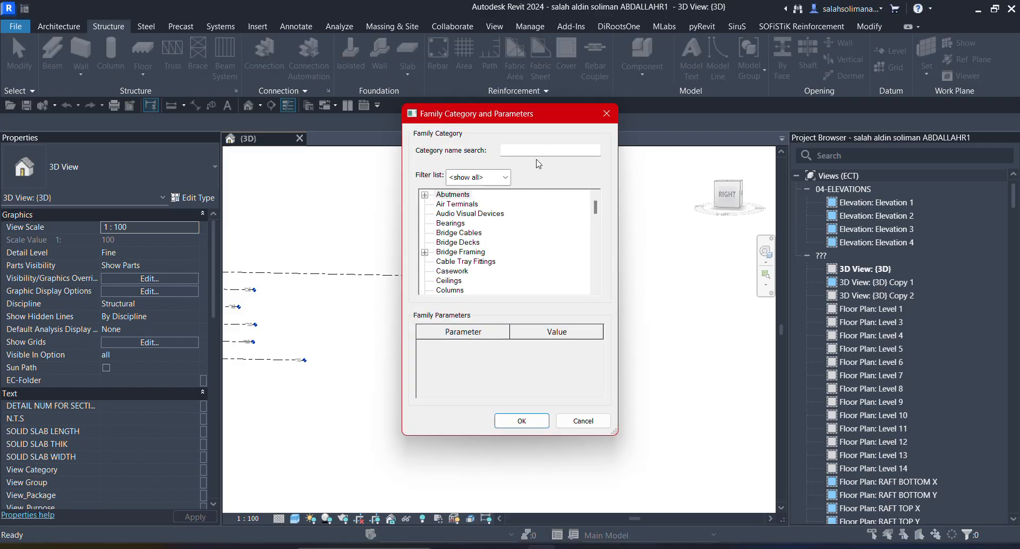
pyautogui.click(545, 146)
pyautogui.write('ge')
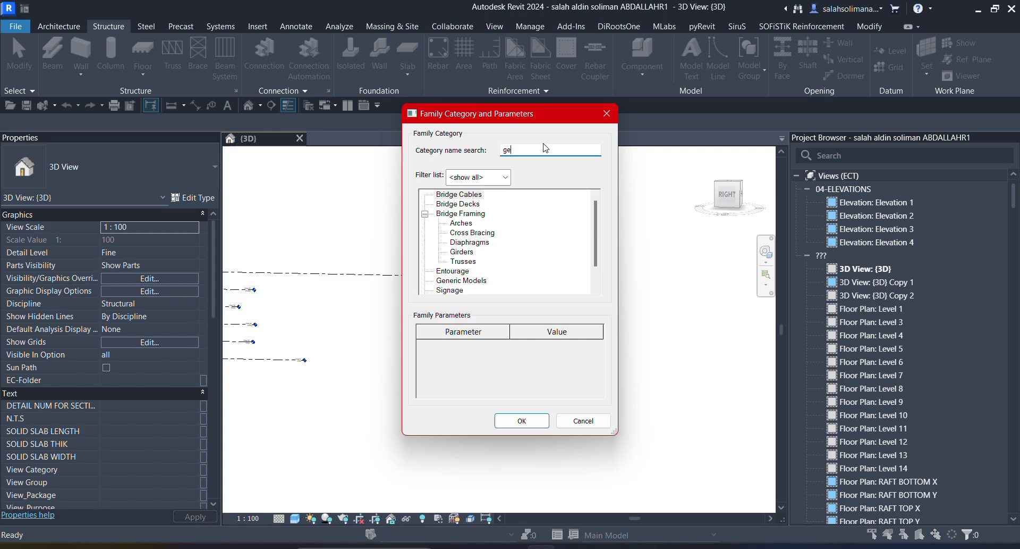
pyautogui.click(462, 281)
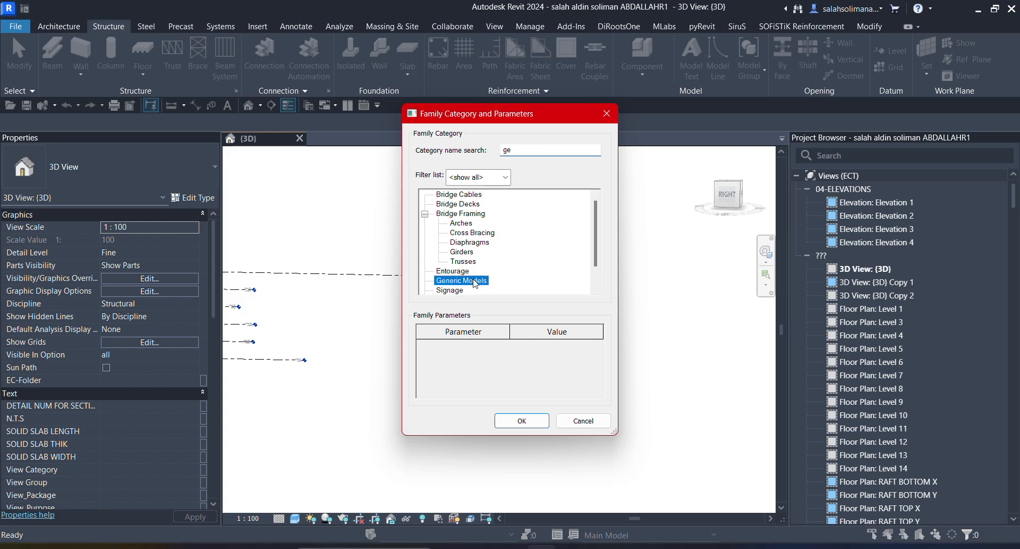
pyautogui.click(522, 420)
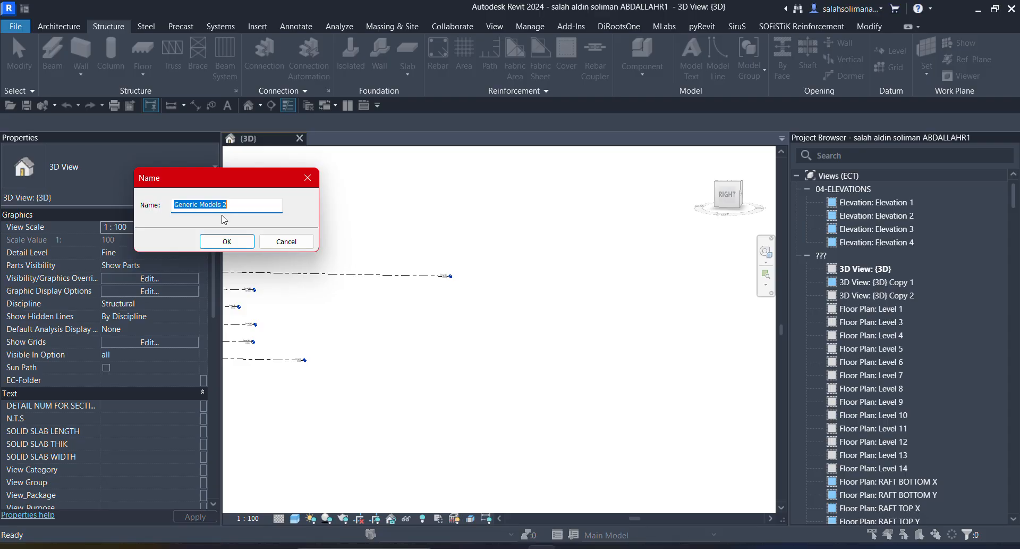
pyautogui.click(244, 244)
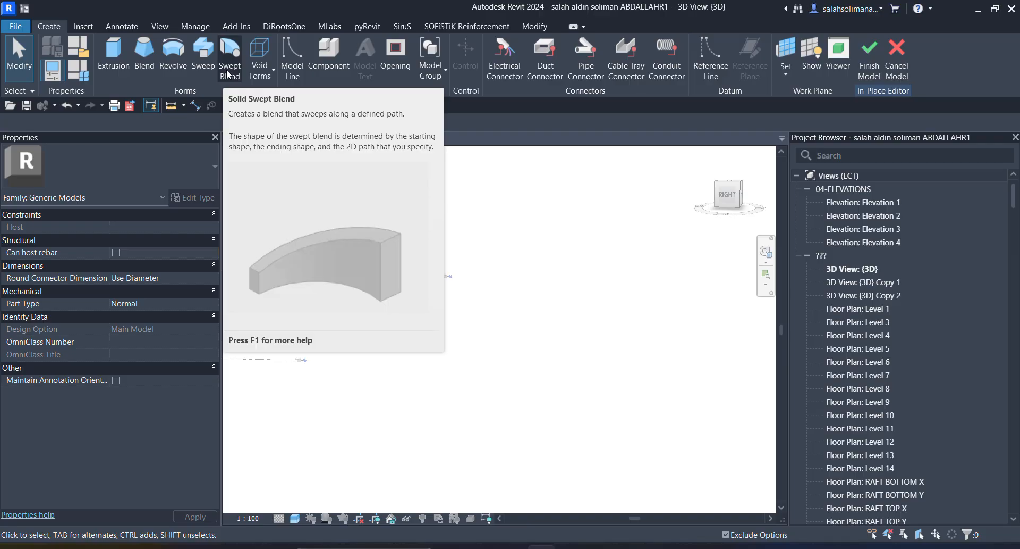
# Start a solid Swept Blend and open its path for sketching
pyautogui.click(232, 53)
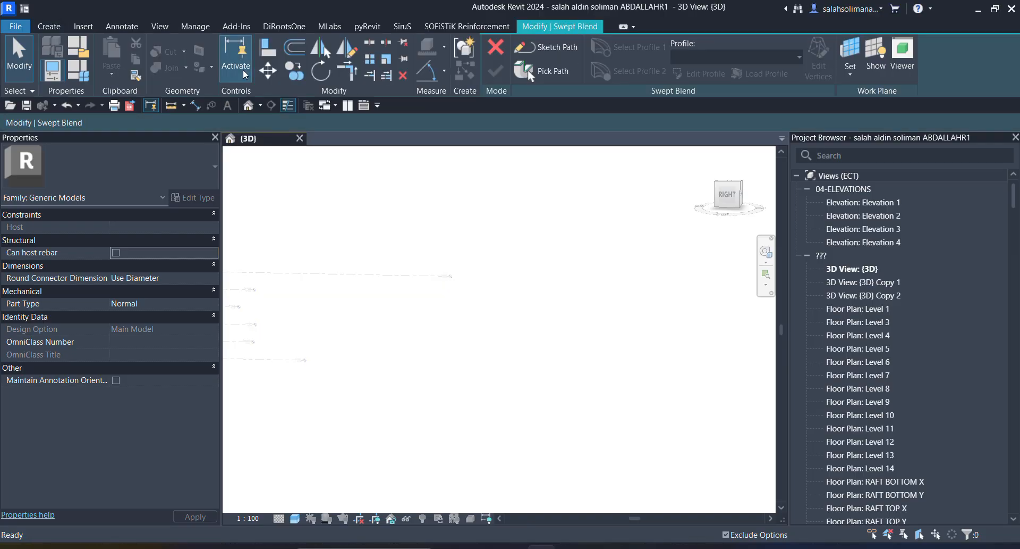
pyautogui.scroll(-2, 618, 295)
pyautogui.moveTo(499, 350); pyautogui.dragTo(486, 373, button='middle')
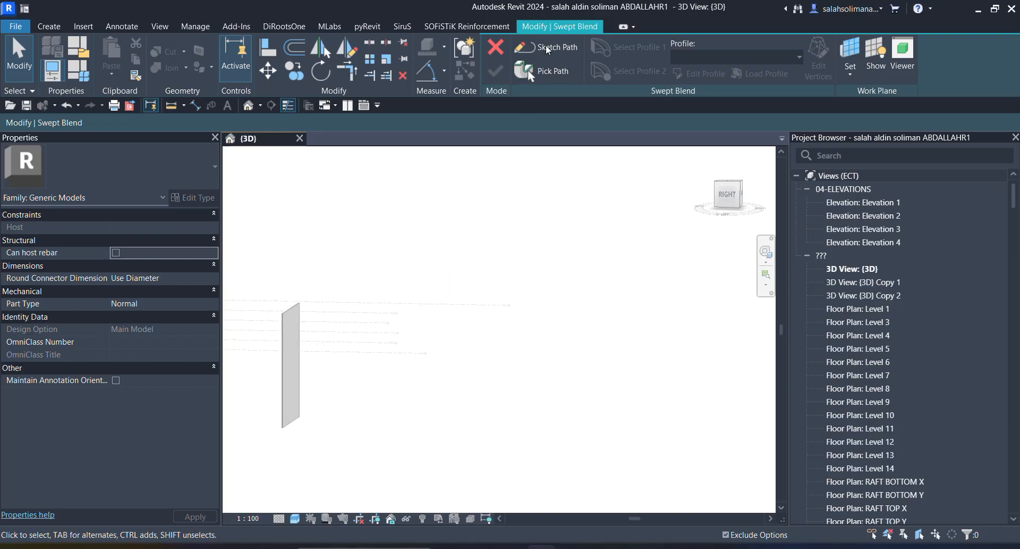
pyautogui.click(559, 52)
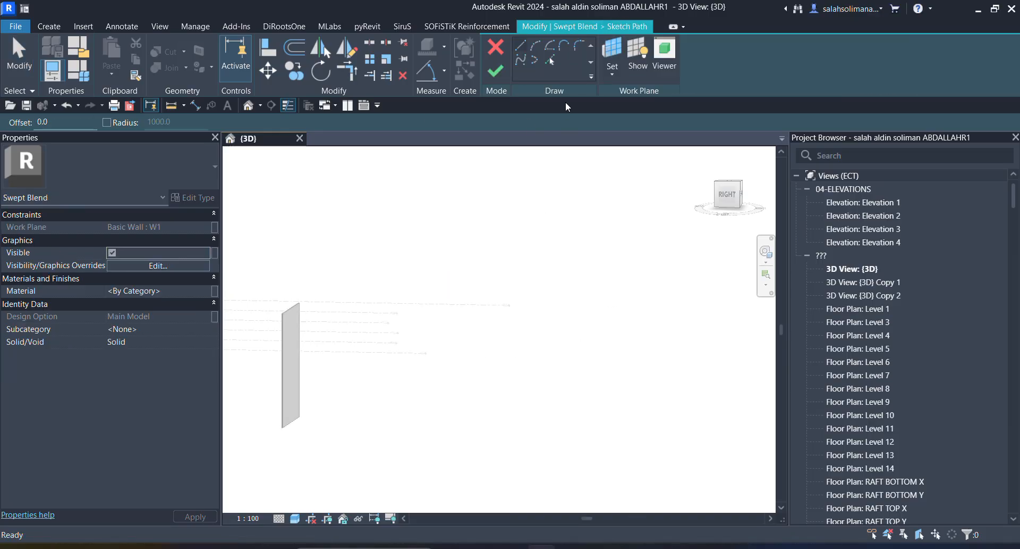
pyautogui.click(611, 75)
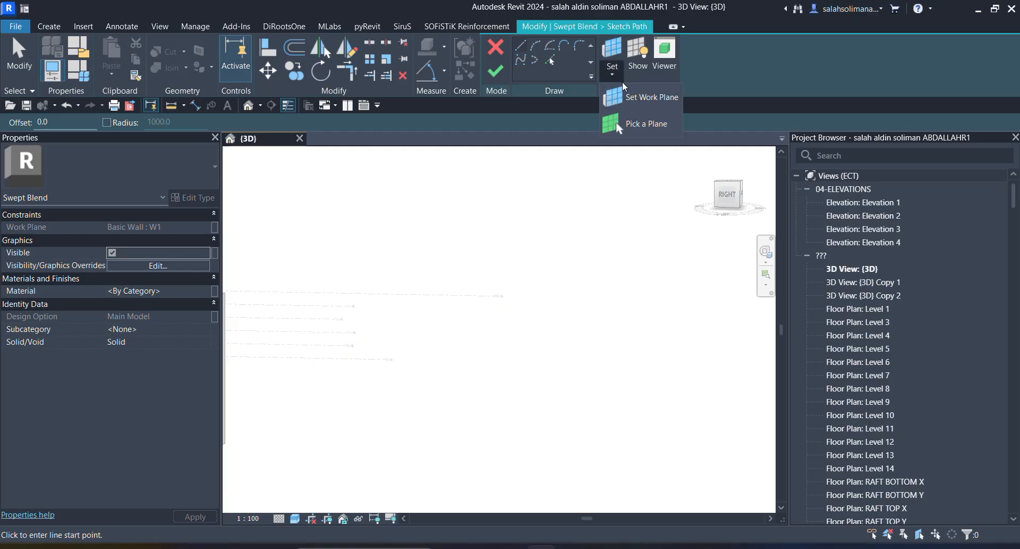
pyautogui.click(487, 360)
pyautogui.scroll(2, 486, 360)
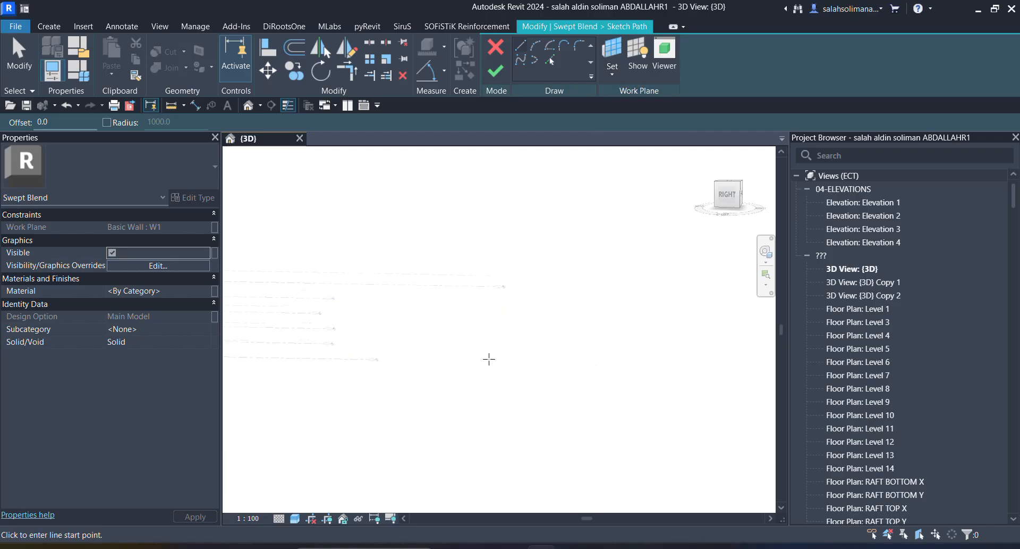
pyautogui.click(524, 393)
pyautogui.click(553, 159)
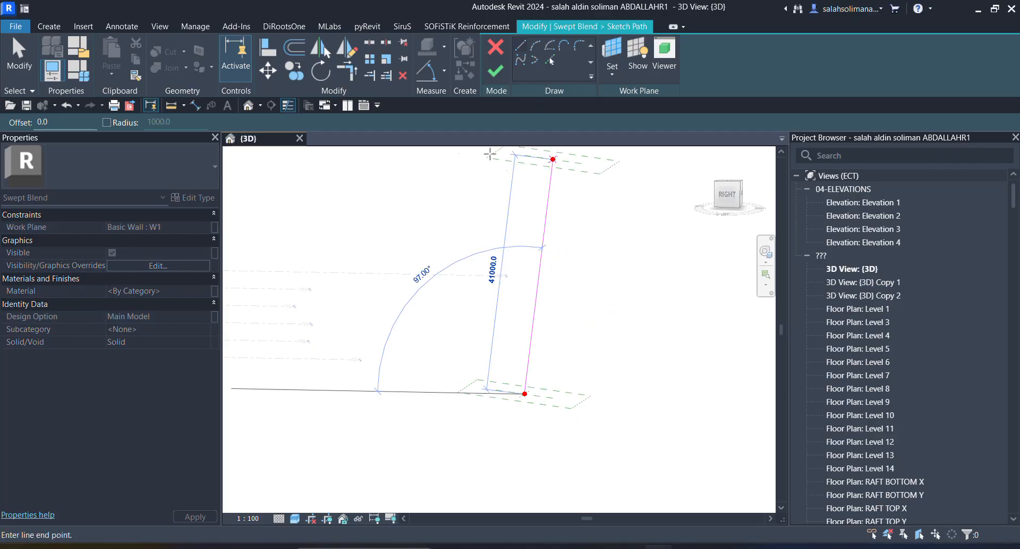
pyautogui.scroll(-5, 551, 276)
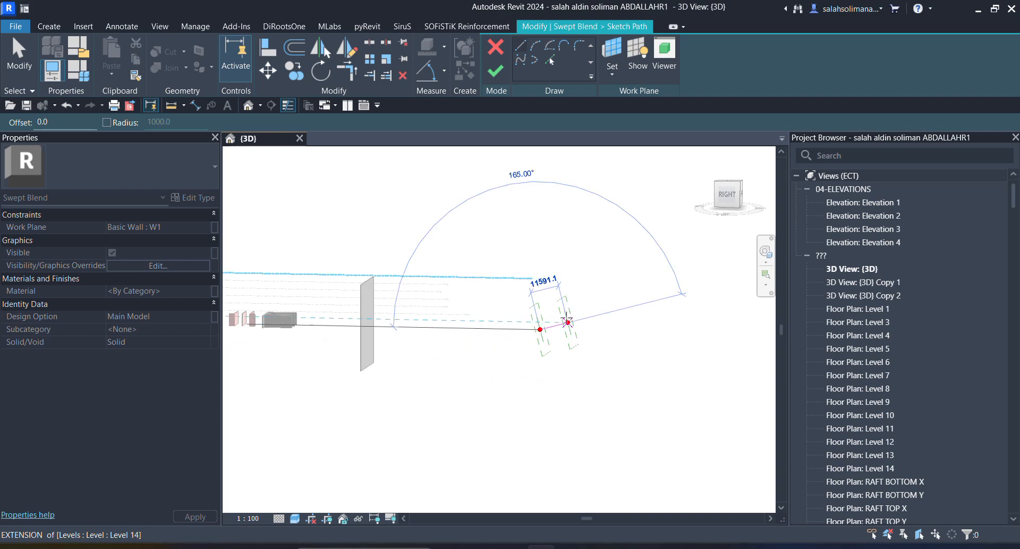
pyautogui.press('Escape')
# Draw the swept blend path as an arc beside the levels, with a radius of about 28944 and an angle of about 99°, and finish the path
pyautogui.click(533, 47)
pyautogui.scroll(2, 604, 287)
pyautogui.click(533, 367)
pyautogui.click(627, 230)
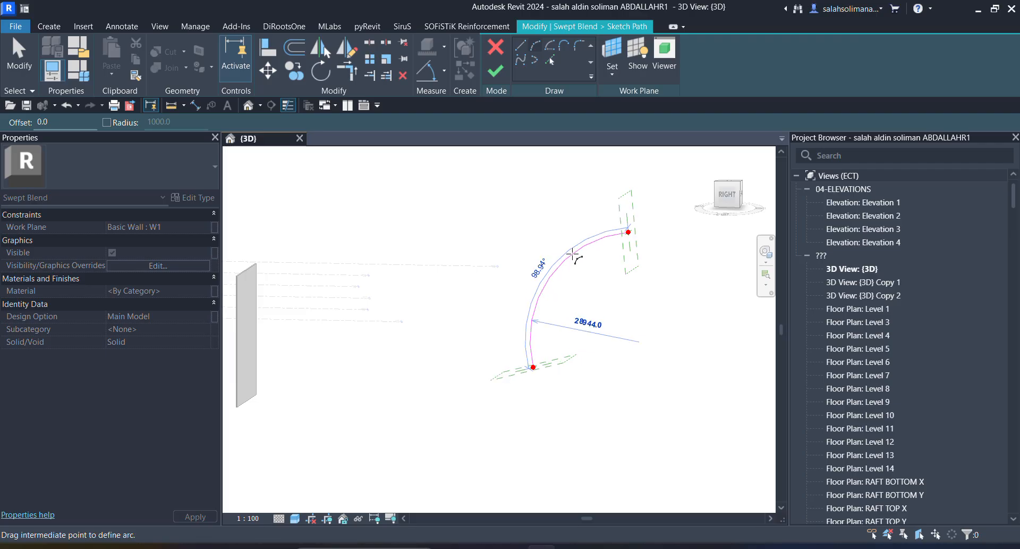
pyautogui.click(573, 254)
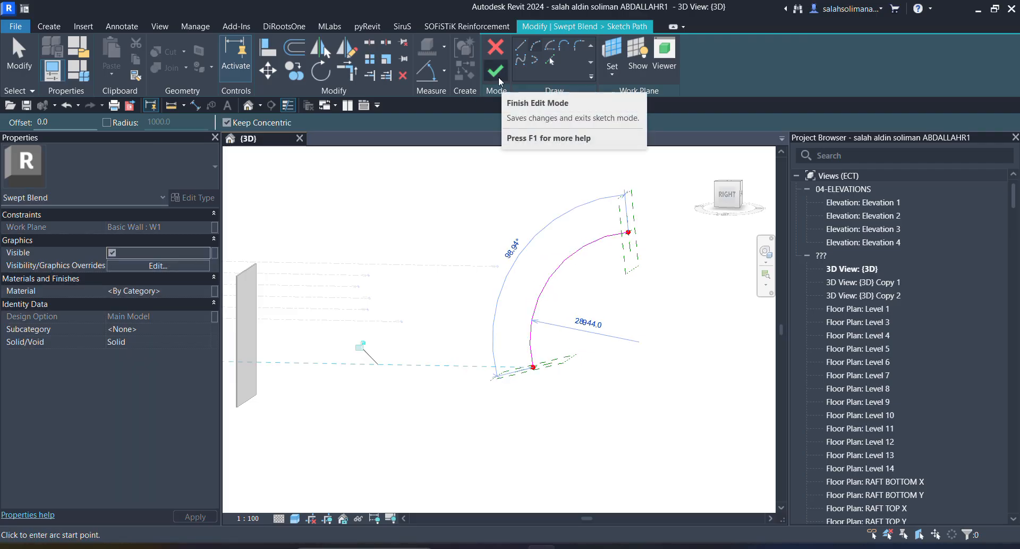
pyautogui.click(499, 76)
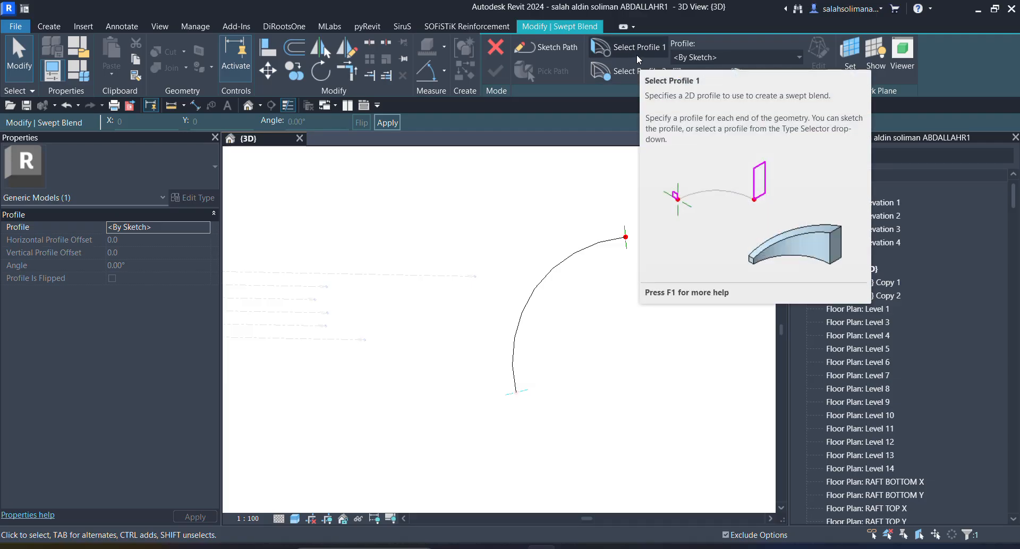
# Sketch Profile 1 at the path's lower end as a closed four-sided loop around the reference planes' intersection, with sides about 2850 to 3100, and finish it
pyautogui.scroll(3, 529, 419)
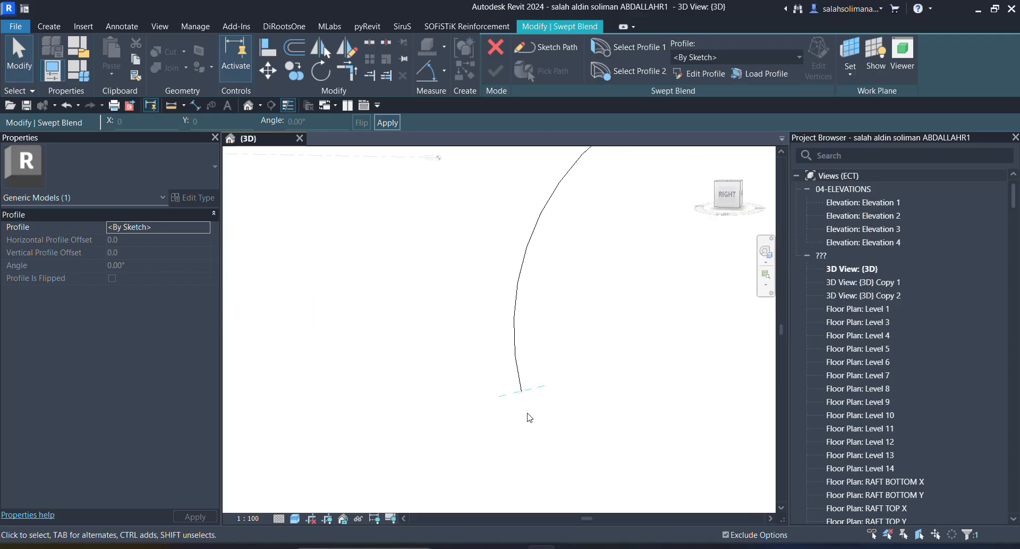
pyautogui.click(600, 55)
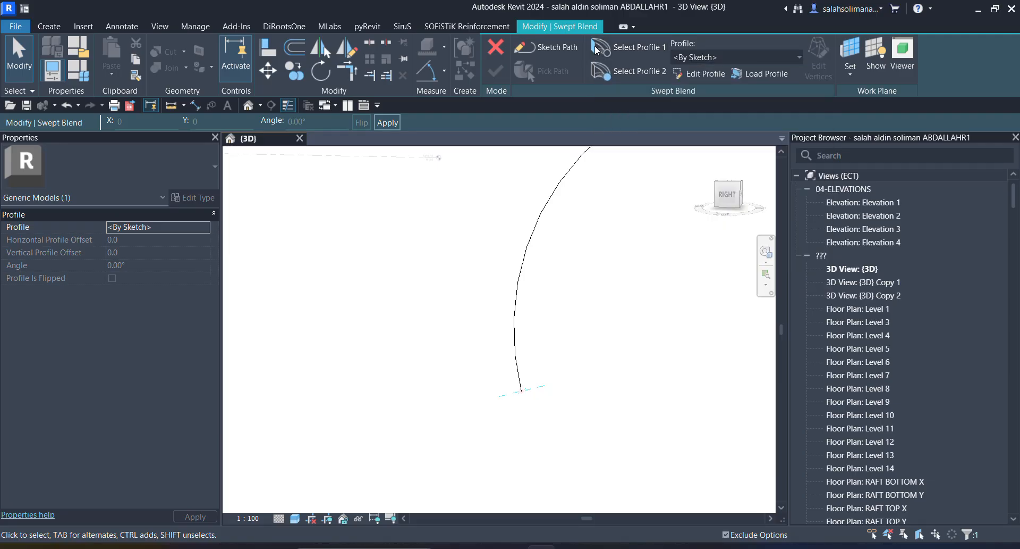
pyautogui.keyDown('shift'); pyautogui.moveTo(522, 394); pyautogui.dragTo(524, 256, button='middle'); pyautogui.keyUp('shift')
pyautogui.keyDown('shift'); pyautogui.moveTo(479, 301); pyautogui.dragTo(419, 368, button='middle'); pyautogui.keyUp('shift')
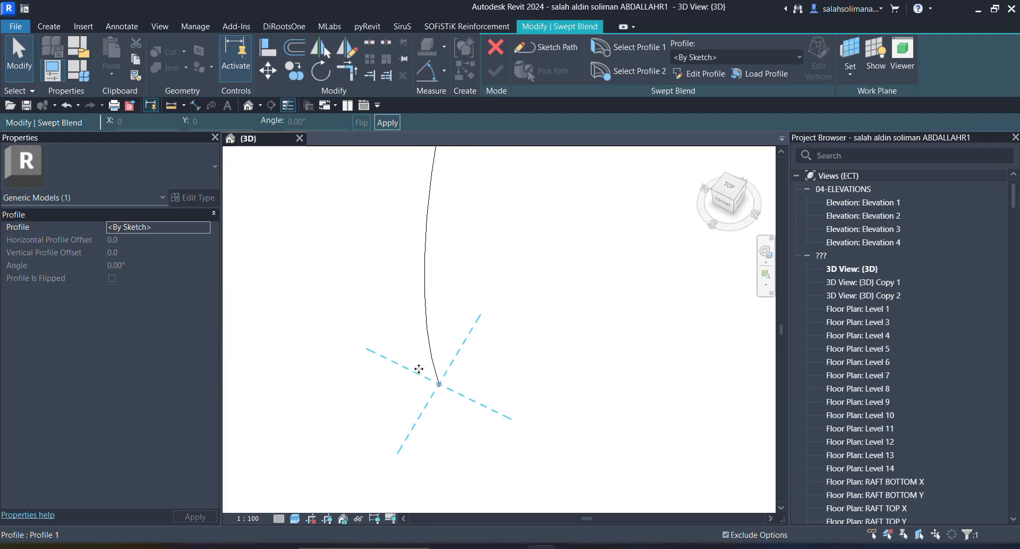
pyautogui.click(713, 75)
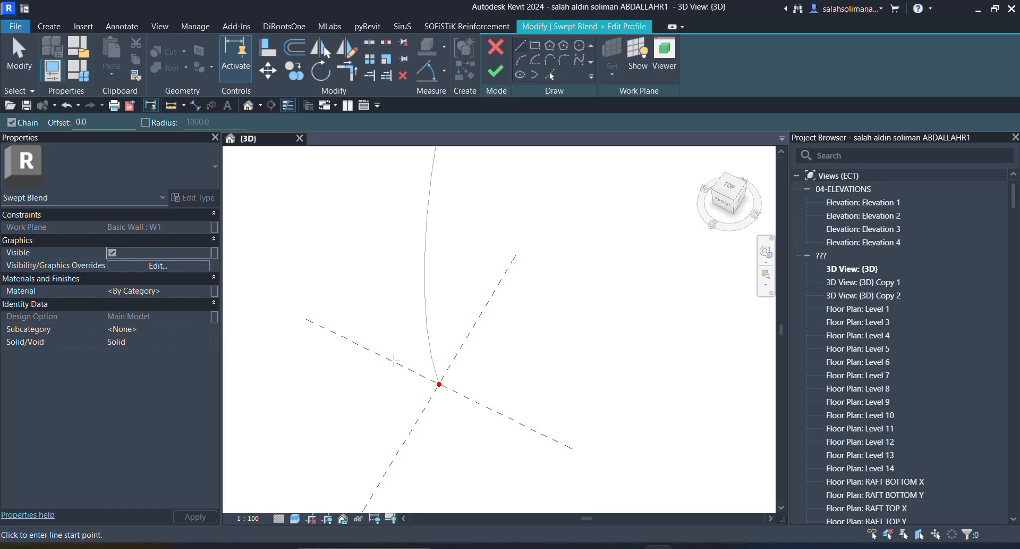
pyautogui.keyDown('shift'); pyautogui.moveTo(465, 422); pyautogui.dragTo(428, 408, button='middle'); pyautogui.keyUp('shift')
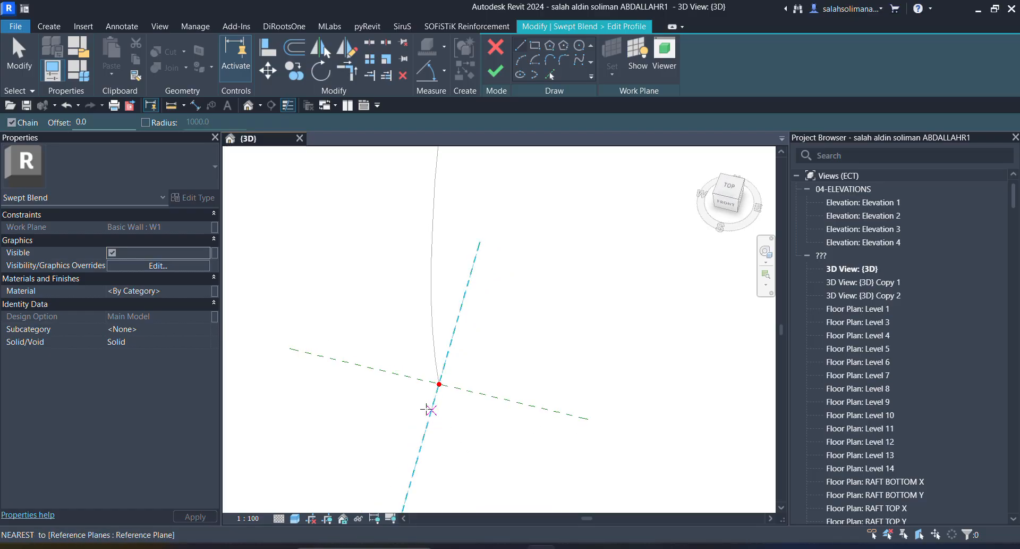
pyautogui.click(419, 450)
pyautogui.click(379, 370)
pyautogui.click(456, 328)
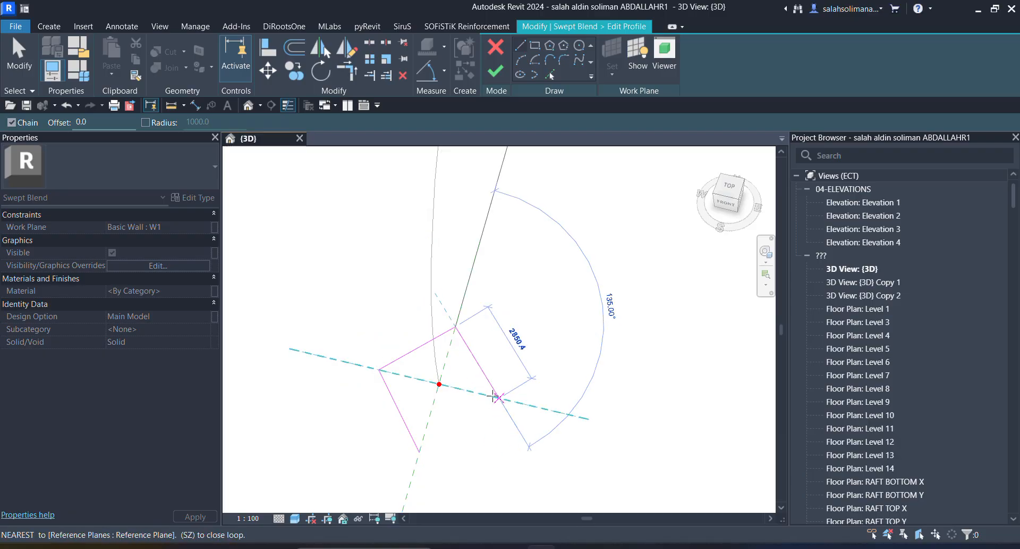
pyautogui.click(499, 397)
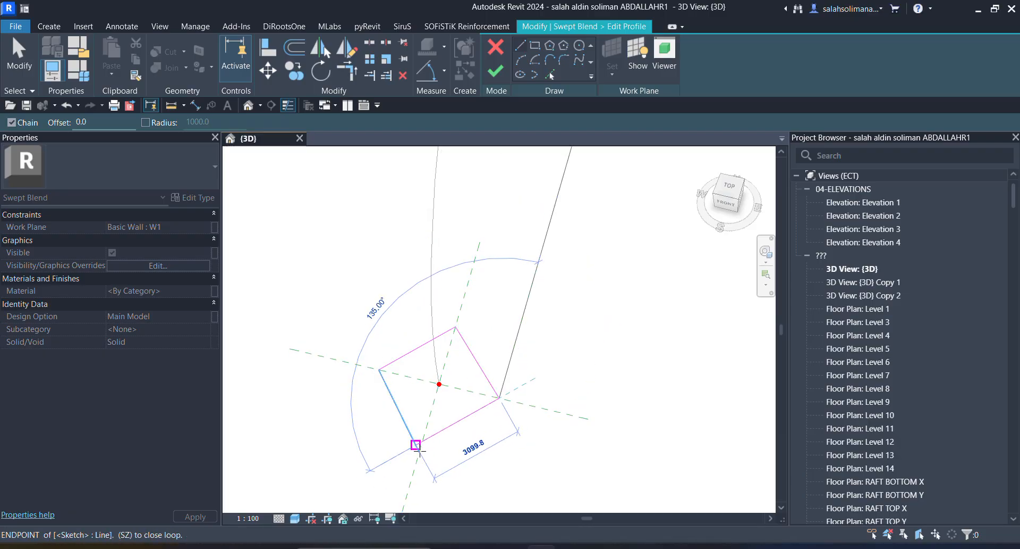
pyautogui.click(419, 452)
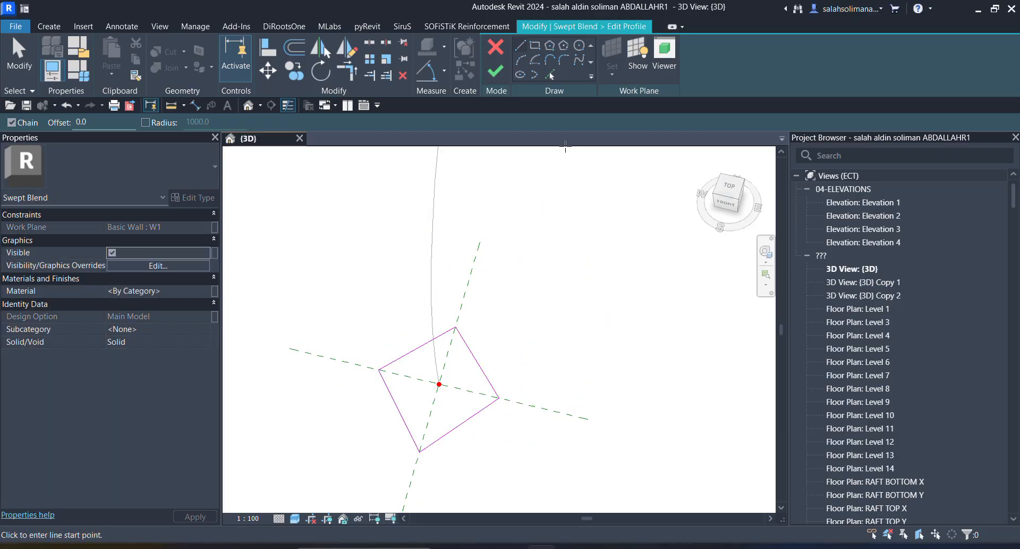
pyautogui.moveTo(539, 440)
pyautogui.keyDown('shift'); pyautogui.mouseDown(button='middle')
pyautogui.moveTo(503, 244)
pyautogui.moveTo(452, 287)
pyautogui.mouseUp(button='middle'); pyautogui.keyUp('shift')
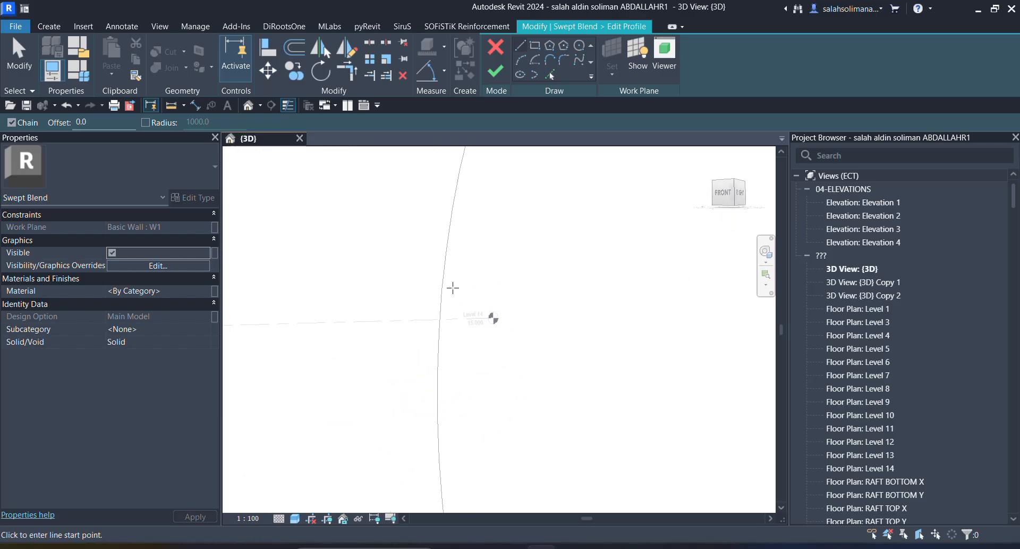
pyautogui.click(495, 71)
# Sketch Profile 2 at the path's upper end as a closed five-sided loop, with its two upper sides about 3474 long, and finish it
pyautogui.keyDown('shift'); pyautogui.moveTo(562, 312); pyautogui.dragTo(455, 334, button='middle'); pyautogui.keyUp('shift')
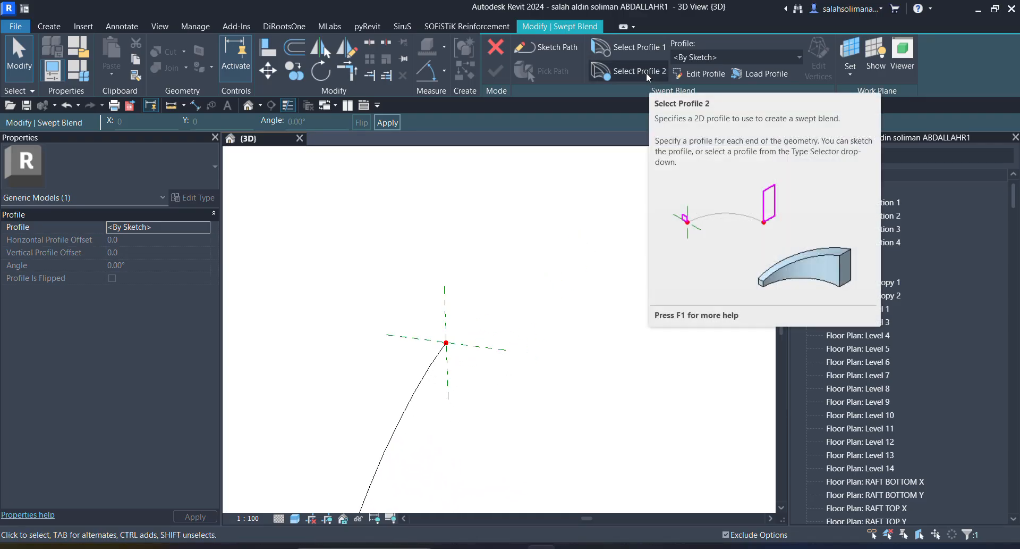
pyautogui.click(646, 73)
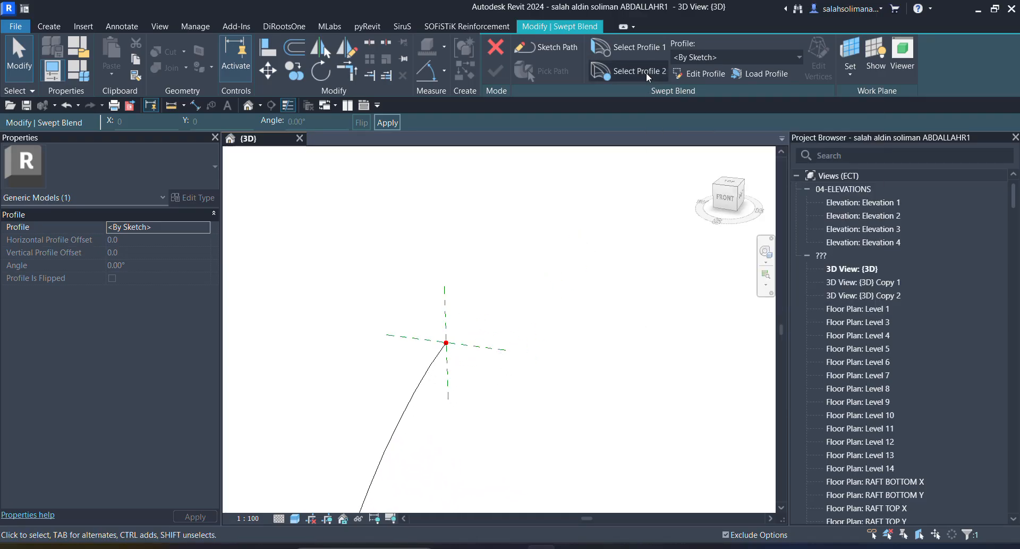
pyautogui.click(694, 75)
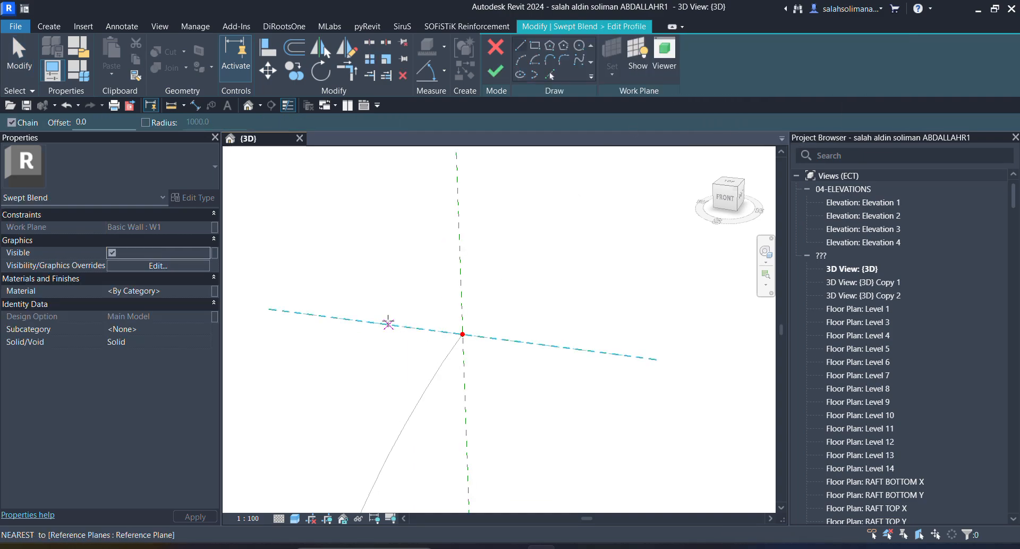
pyautogui.click(382, 321)
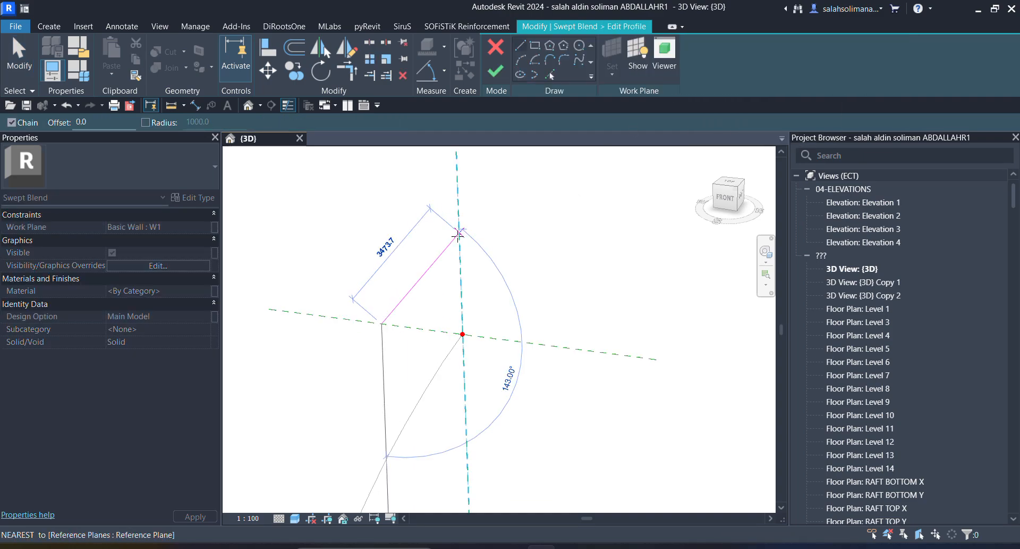
pyautogui.click(459, 234)
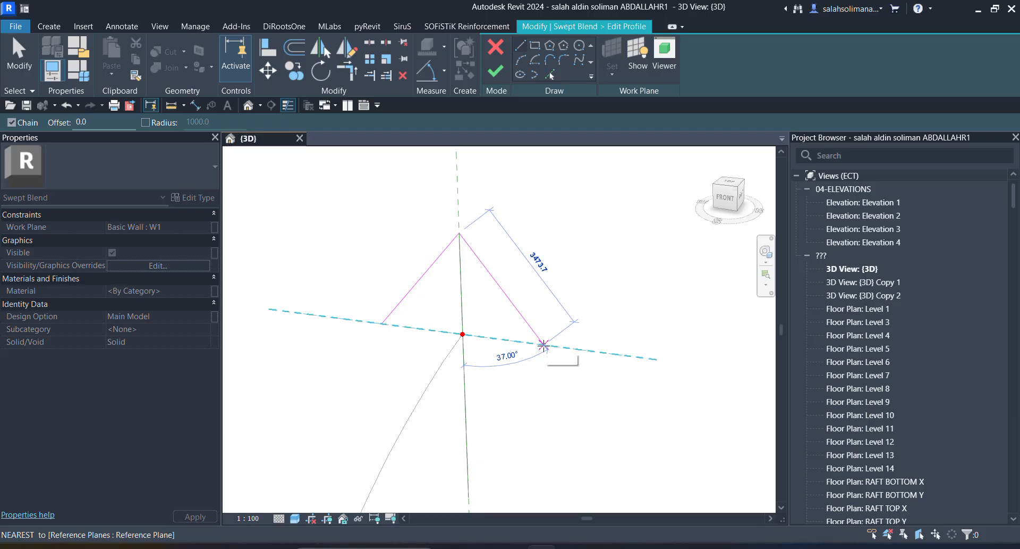
pyautogui.click(543, 344)
pyautogui.click(466, 411)
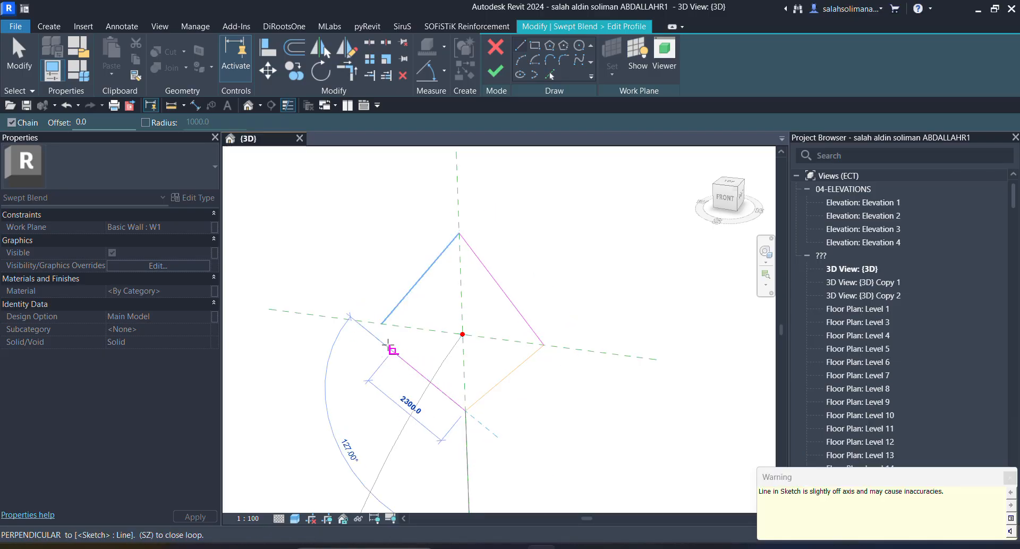
pyautogui.click(404, 402)
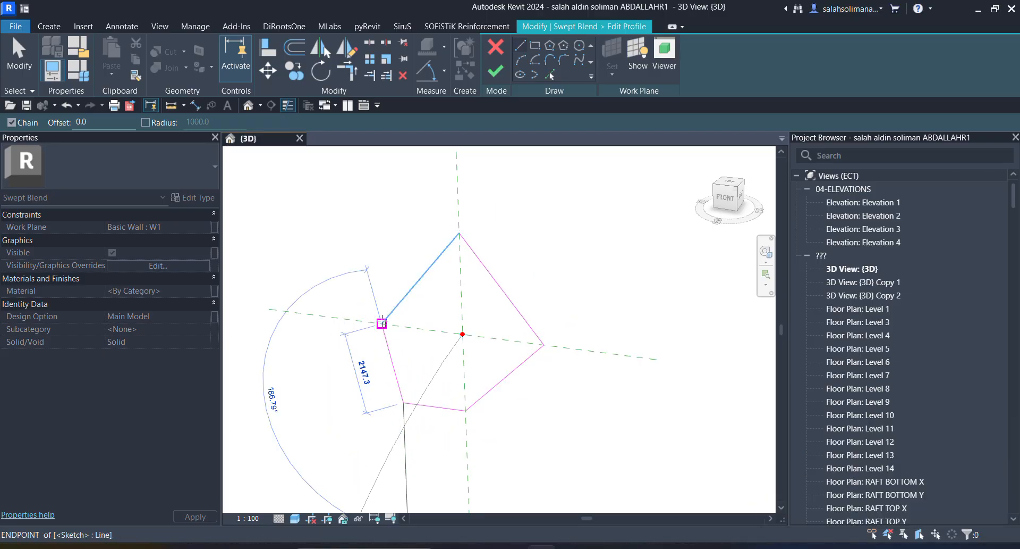
pyautogui.click(381, 323)
pyautogui.scroll(-5, 492, 296)
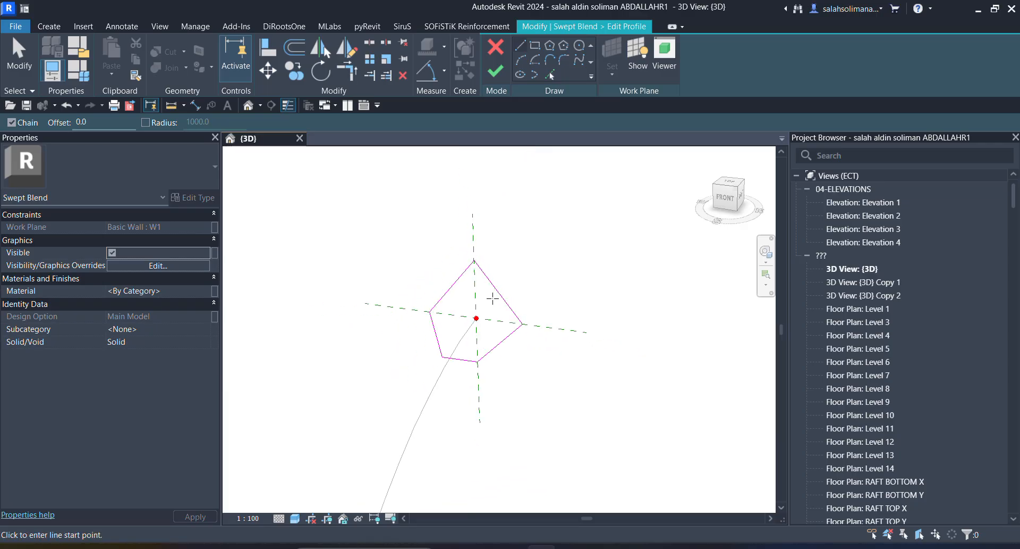
pyautogui.moveTo(493, 298)
pyautogui.mouseDown(button='middle')
pyautogui.moveTo(517, 204)
pyautogui.moveTo(537, 187)
pyautogui.mouseUp(button='middle')
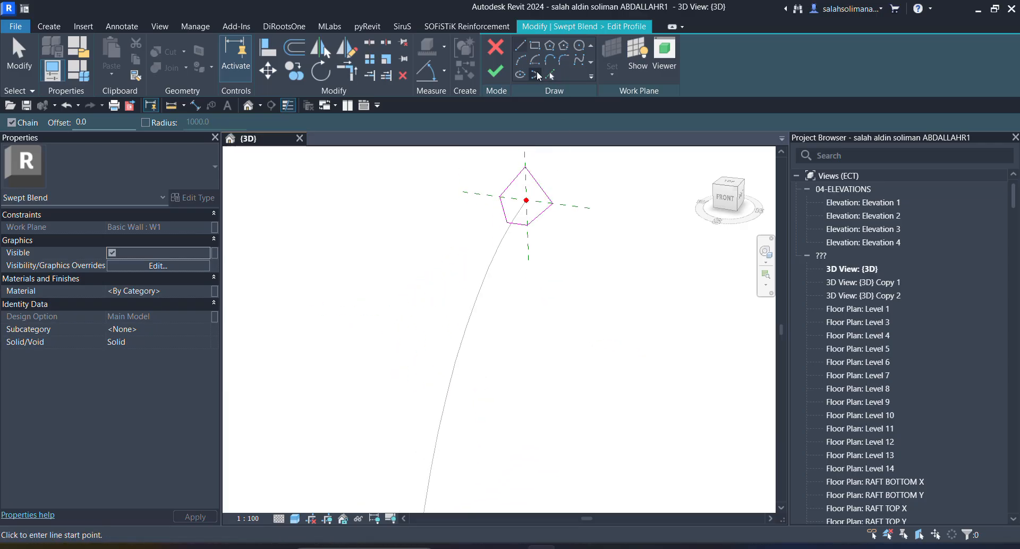
pyautogui.click(497, 71)
# Finish the swept blend from the two profiles and complete the in-place model
pyautogui.moveTo(604, 296)
pyautogui.mouseDown(button='middle')
pyautogui.moveTo(542, 232)
pyautogui.moveTo(518, 163)
pyautogui.mouseUp(button='middle')
pyautogui.click(495, 74)
pyautogui.keyDown('shift'); pyautogui.moveTo(520, 216); pyautogui.dragTo(468, 323, button='middle'); pyautogui.keyUp('shift')
pyautogui.click(535, 360)
pyautogui.keyDown('shift'); pyautogui.moveTo(536, 359); pyautogui.dragTo(449, 269, button='middle'); pyautogui.keyUp('shift')
pyautogui.scroll(2, 450, 269)
pyautogui.click(496, 71)
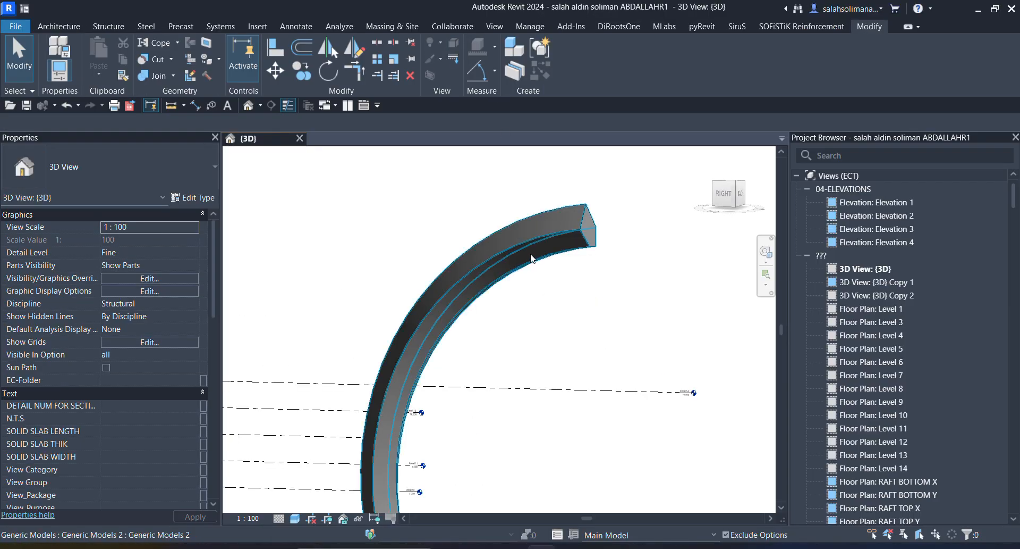
# Open the curved generic model for in-place editing and select its swept blend solid
pyautogui.click(532, 259)
pyautogui.scroll(-2, 521, 273)
pyautogui.keyDown('shift'); pyautogui.moveTo(522, 273); pyautogui.dragTo(462, 290, button='middle'); pyautogui.keyUp('shift')
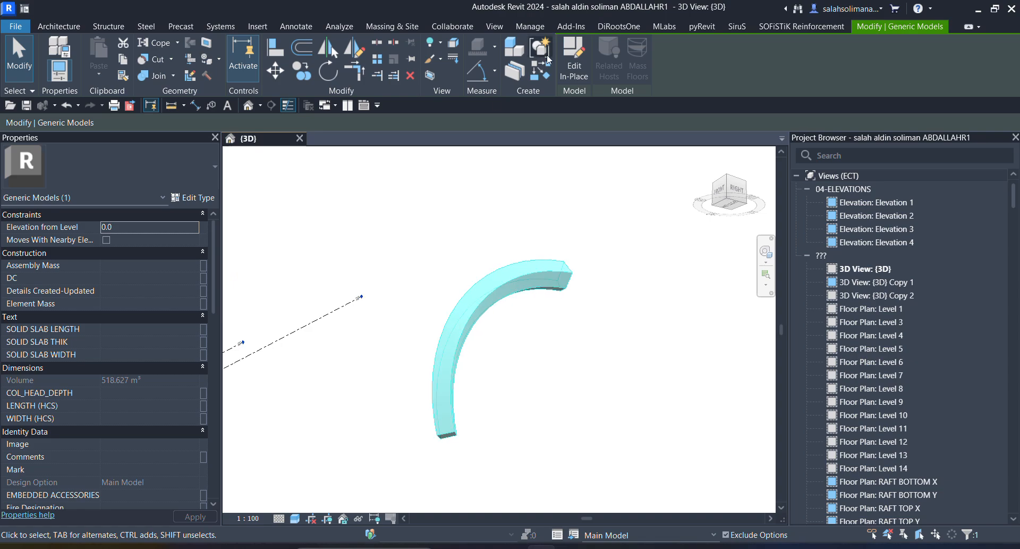
pyautogui.click(579, 59)
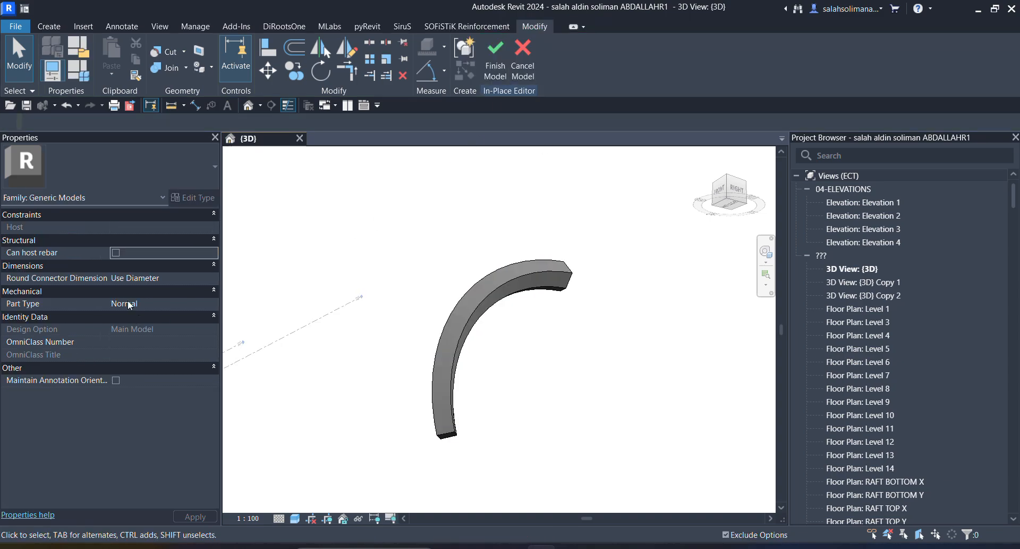
pyautogui.click(532, 296)
pyautogui.scroll(4, 468, 323)
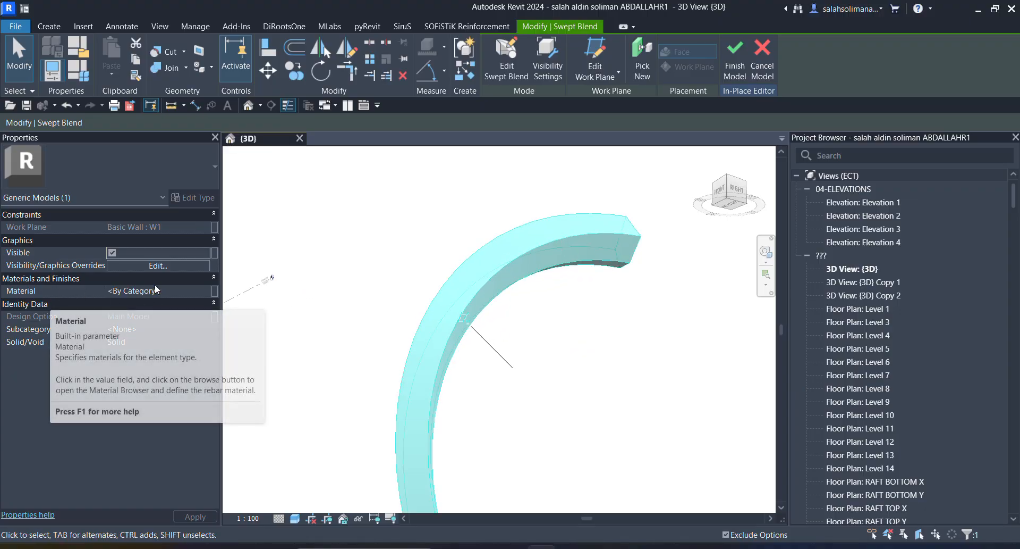
# Enter the swept blend's edit mode, examine its path and end profiles in 3D, and finish the edit
pyautogui.click(509, 76)
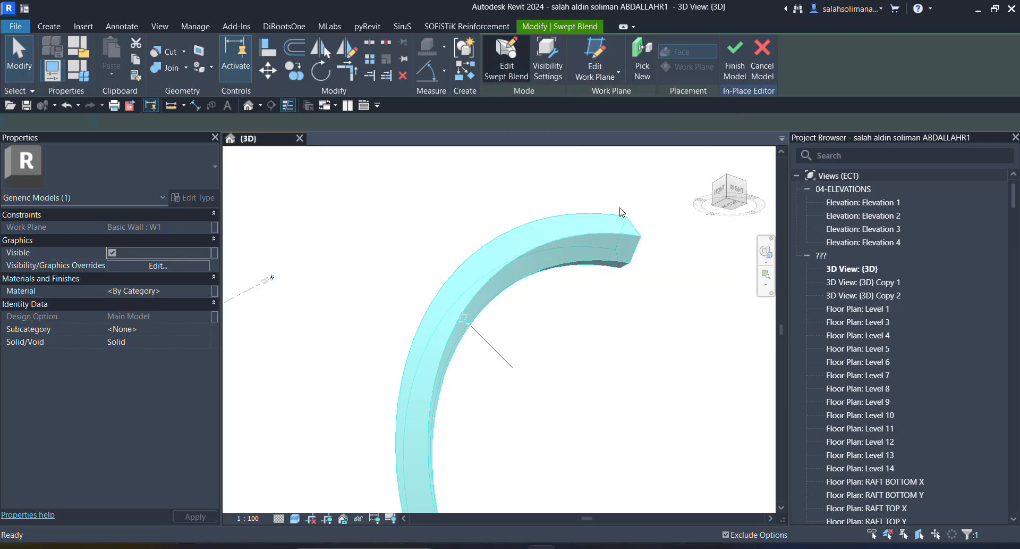
pyautogui.moveTo(615, 200)
pyautogui.keyDown('shift'); pyautogui.mouseDown(button='middle')
pyautogui.moveTo(619, 271)
pyautogui.moveTo(597, 228)
pyautogui.moveTo(638, 254)
pyautogui.mouseUp(button='middle'); pyautogui.keyUp('shift')
pyautogui.scroll(2, 637, 253)
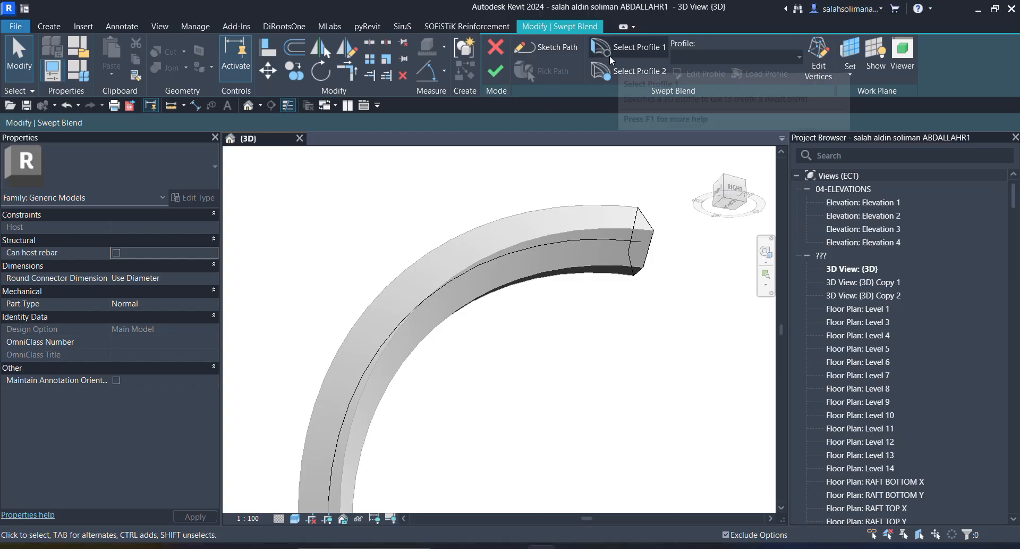
pyautogui.keyDown('shift'); pyautogui.moveTo(540, 298); pyautogui.dragTo(546, 392, button='middle'); pyautogui.keyUp('shift')
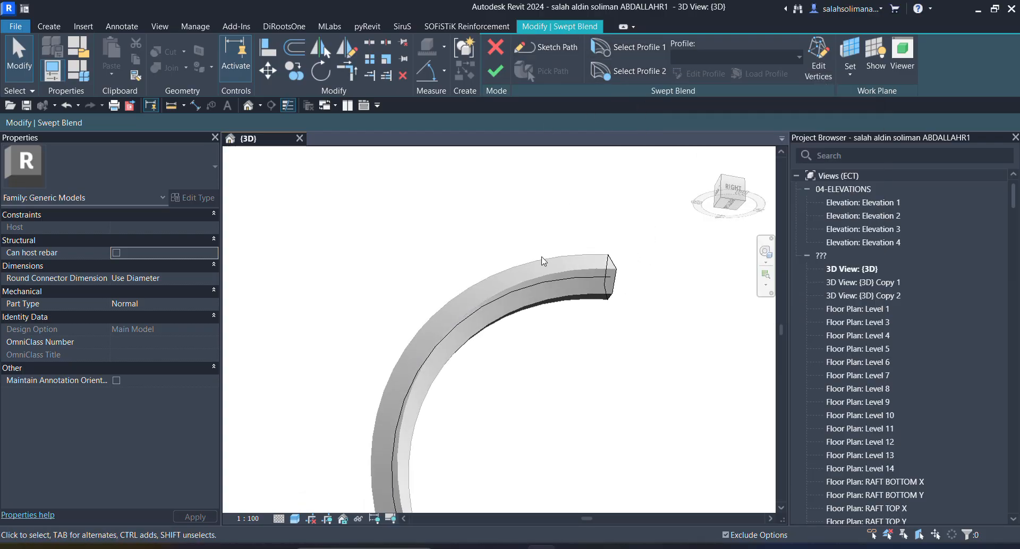
pyautogui.click(500, 77)
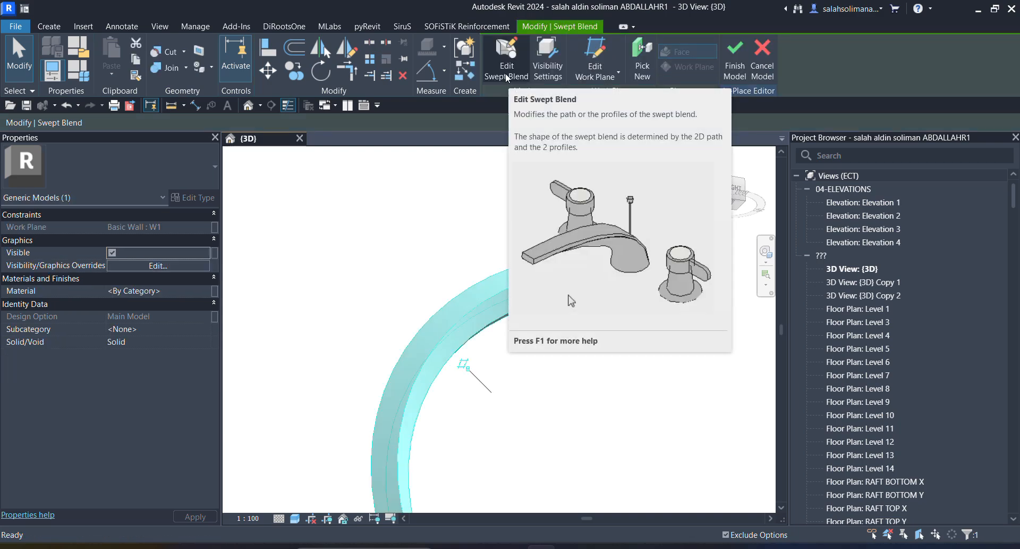